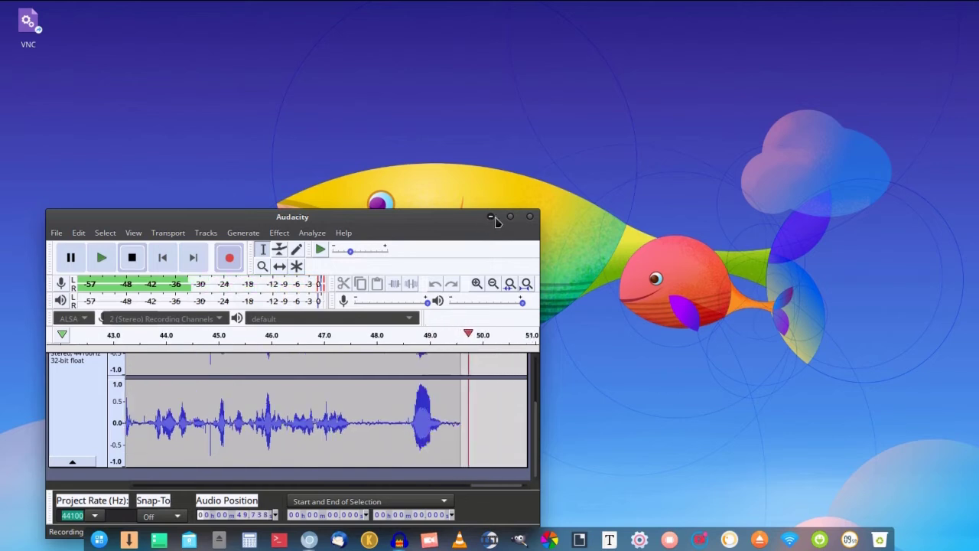
Step: Minimize the Audacity window and open the Theme settings under Personalization in the Control Center
{"action": "left_click", "coordinate": [492, 217]}
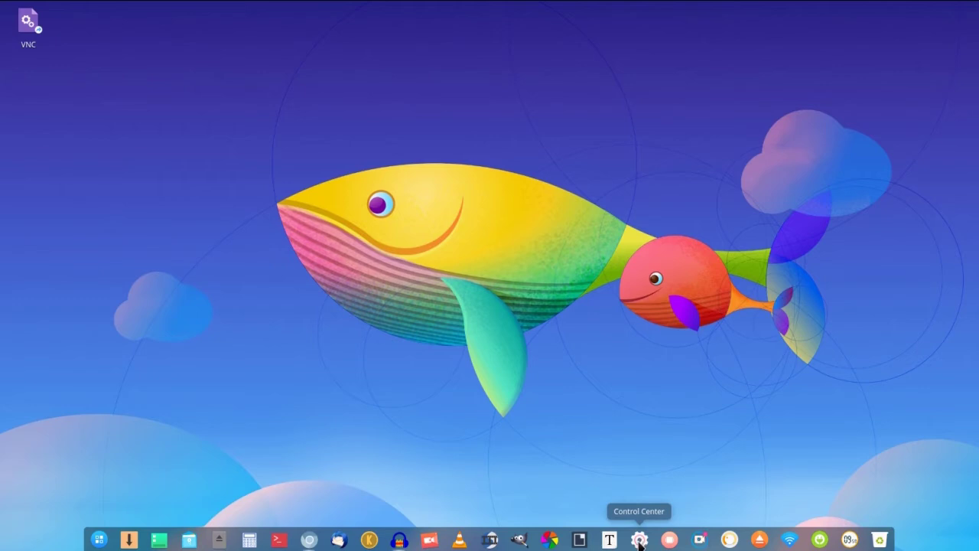
{"action": "left_click", "coordinate": [640, 540]}
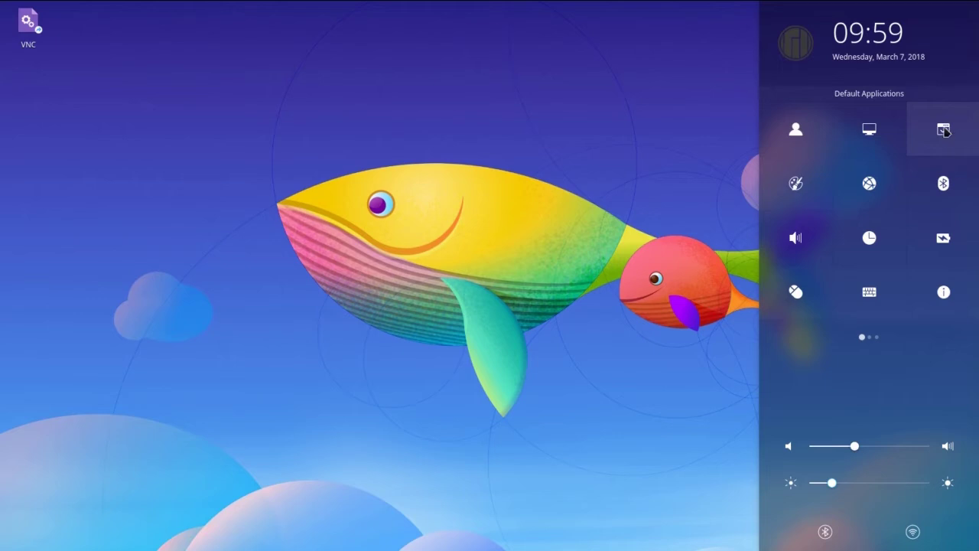
{"action": "left_click", "coordinate": [797, 187]}
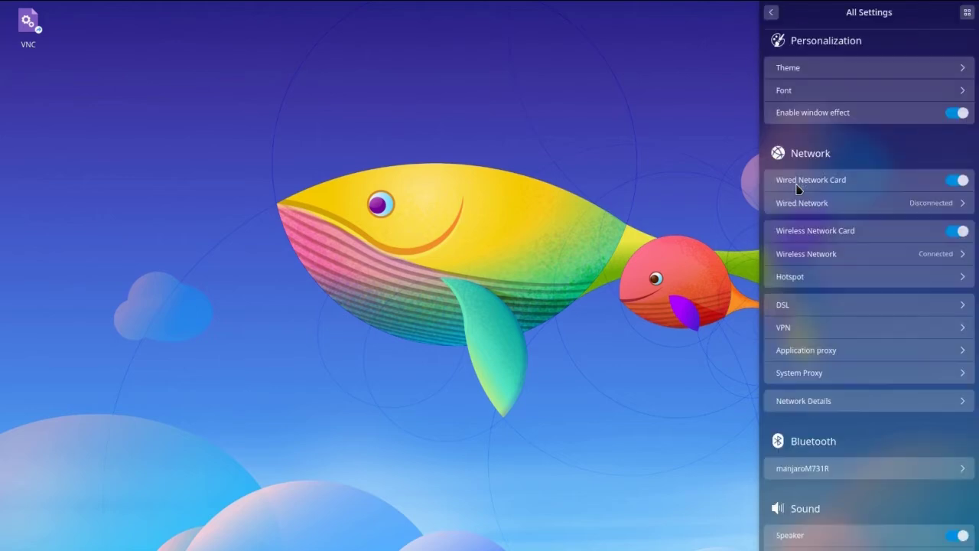
{"action": "left_click", "coordinate": [889, 74]}
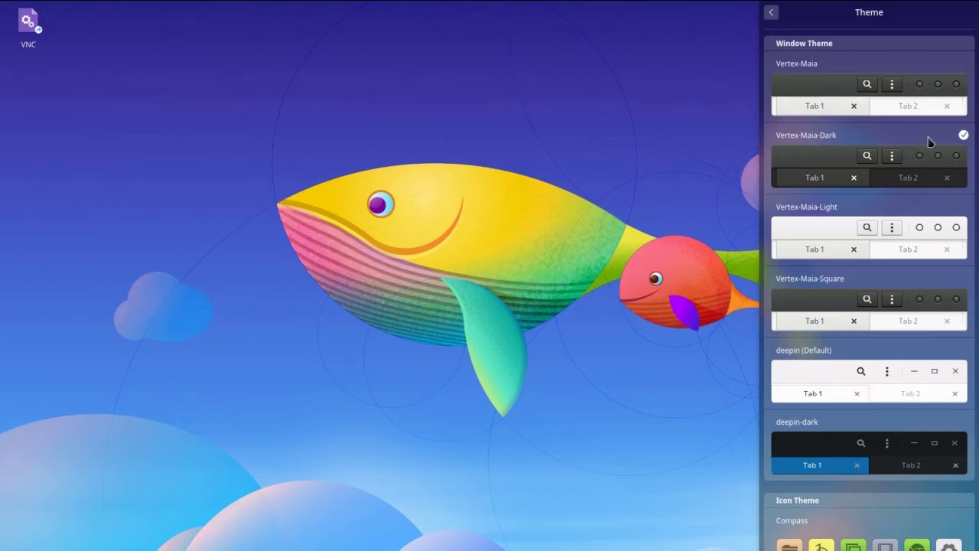
Step: Open the web browser as a reduced window beside the Control Center's Theme settings, and minimize it
{"action": "mouse_move", "coordinate": [337, 548]}
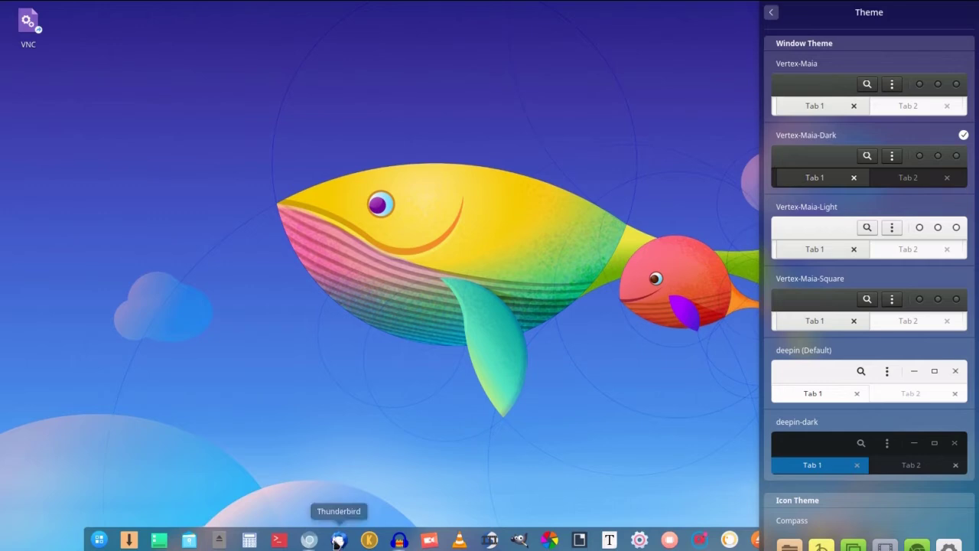
{"action": "left_click", "coordinate": [308, 540]}
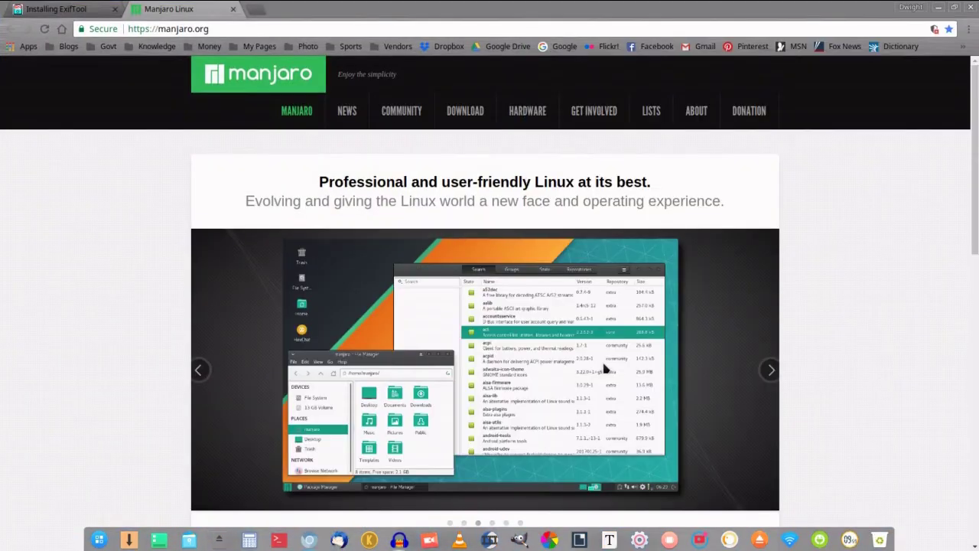
{"action": "left_click", "coordinate": [954, 7]}
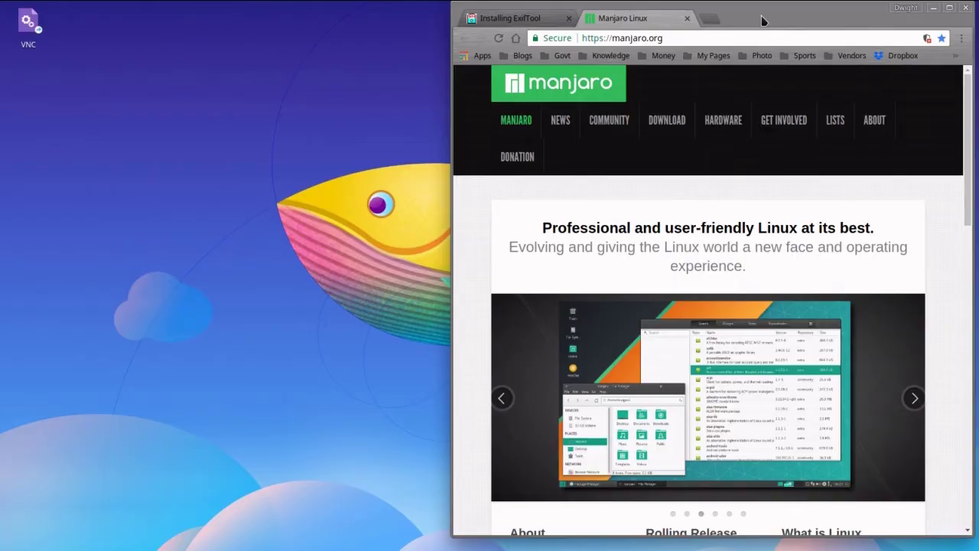
{"action": "left_click_drag", "start_coordinate": [762, 21], "coordinate": [316, 35]}
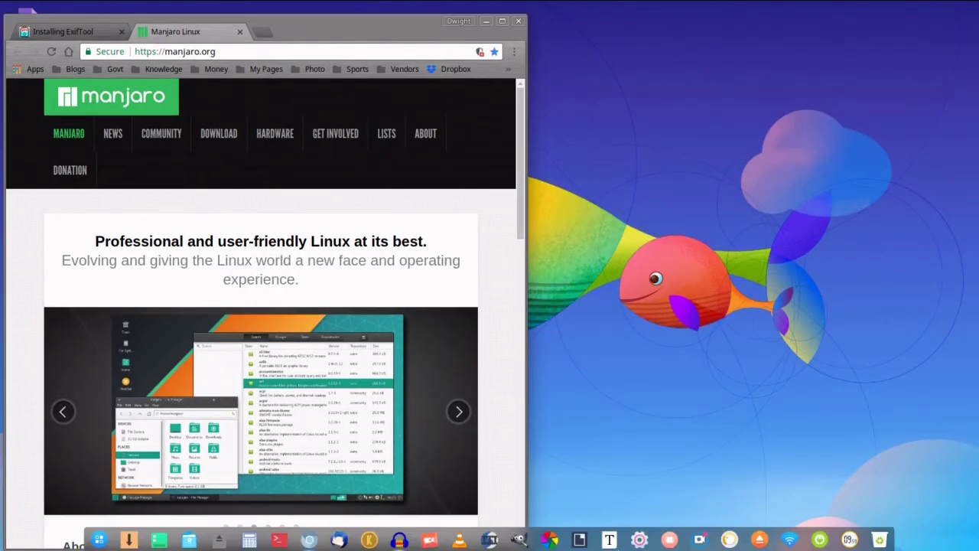
{"action": "left_click", "coordinate": [641, 544]}
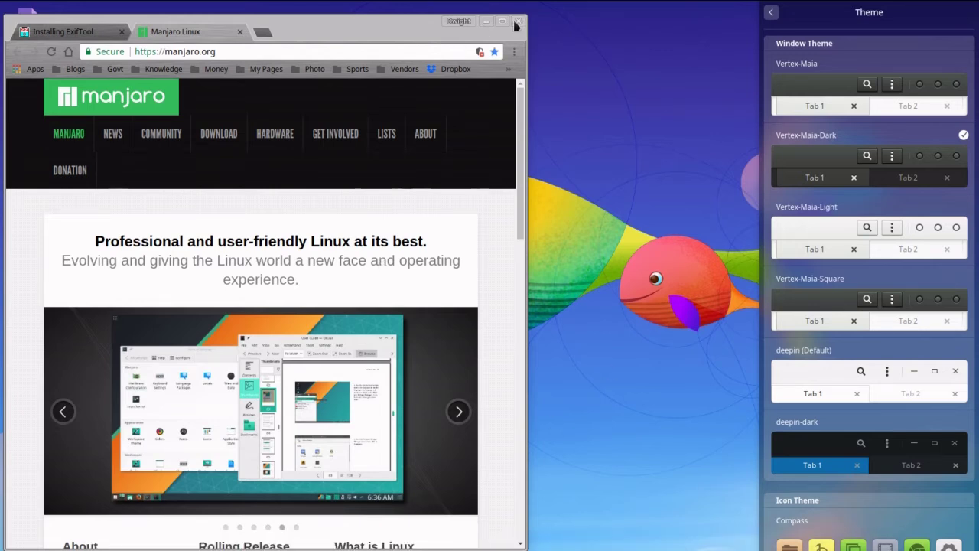
{"action": "left_click", "coordinate": [487, 21]}
Step: Bring back the Audacity window and move it up into the upper-left area of the desktop
{"action": "mouse_move", "coordinate": [175, 514]}
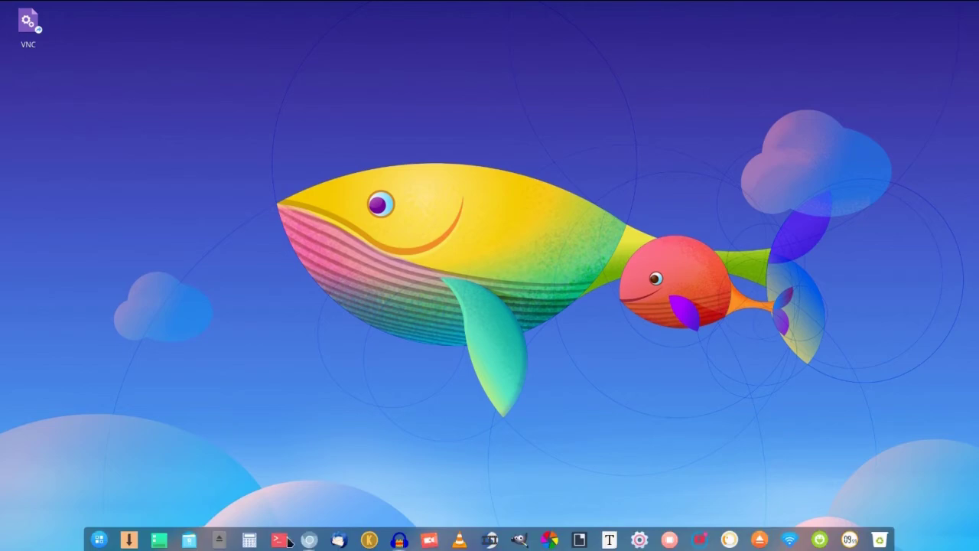
{"action": "left_click", "coordinate": [398, 540]}
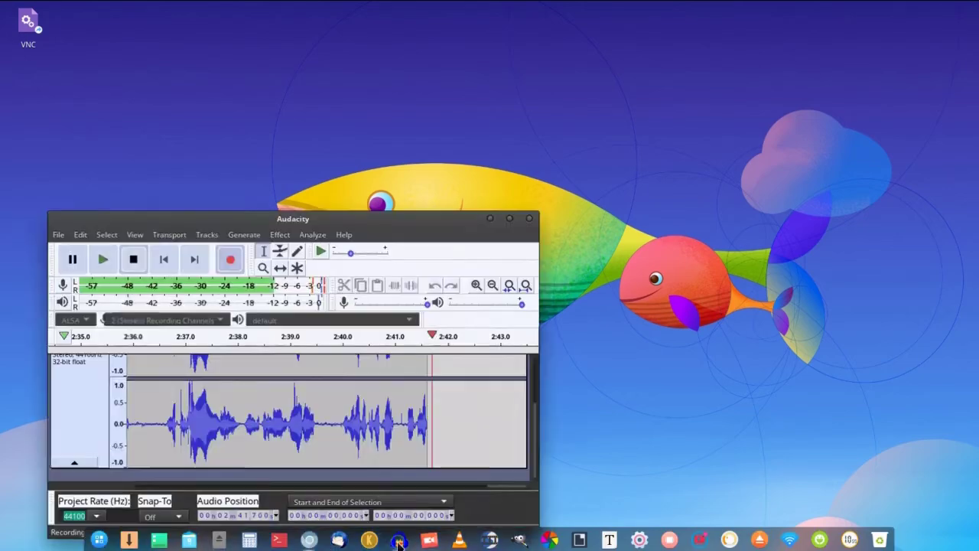
{"action": "left_click_drag", "start_coordinate": [375, 211], "coordinate": [320, 109]}
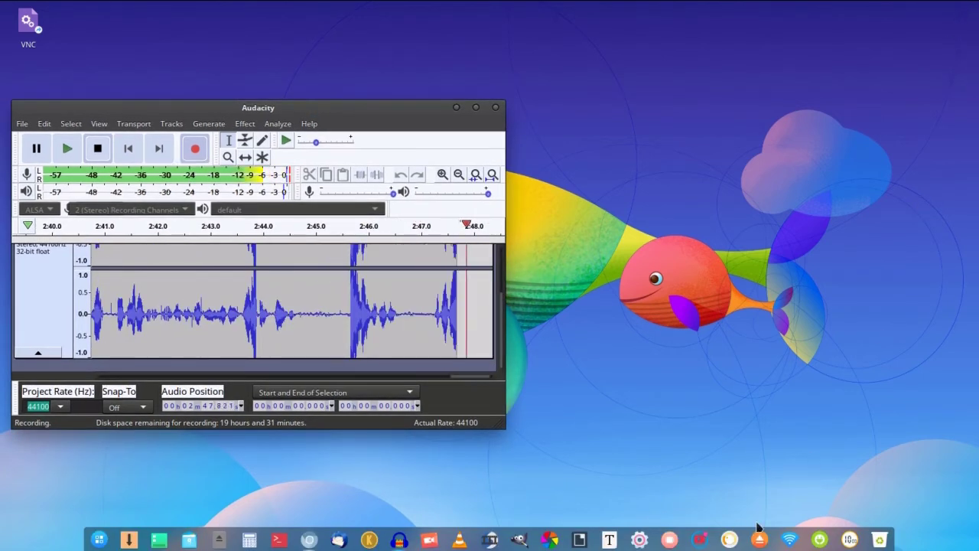
Step: Reopen the Theme settings, try the Vertex-Maia-Light window theme, and switch back to Vertex-Maia-Dark
{"action": "left_click", "coordinate": [640, 541]}
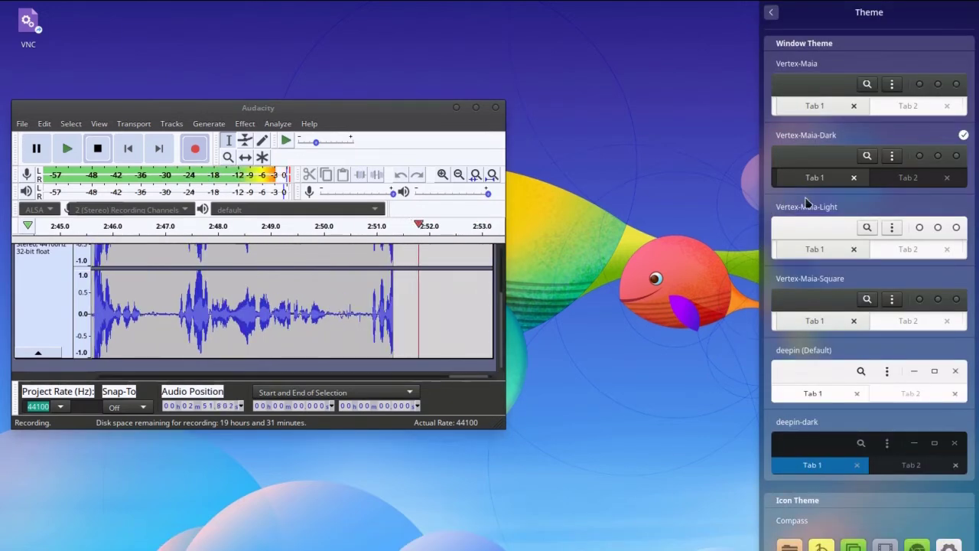
{"action": "left_click", "coordinate": [876, 211]}
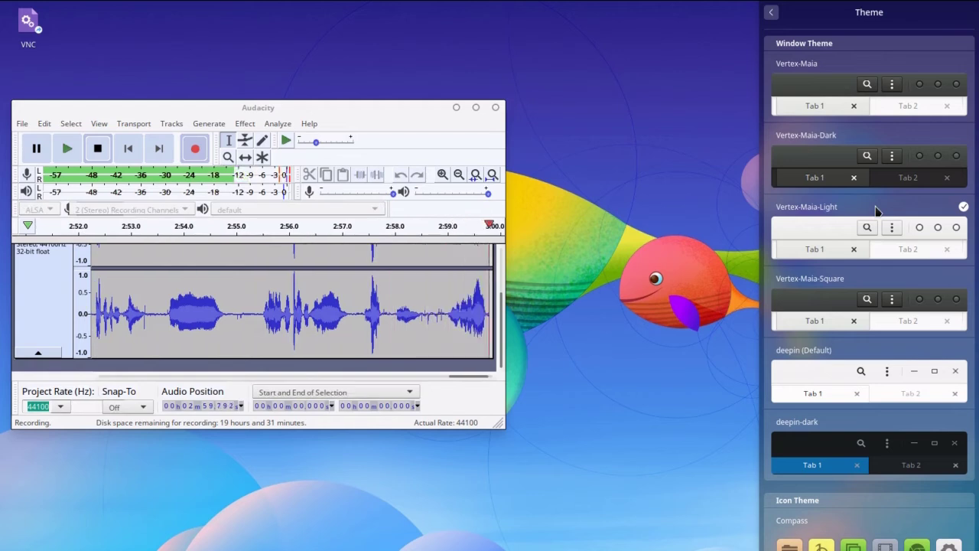
{"action": "left_click", "coordinate": [888, 136]}
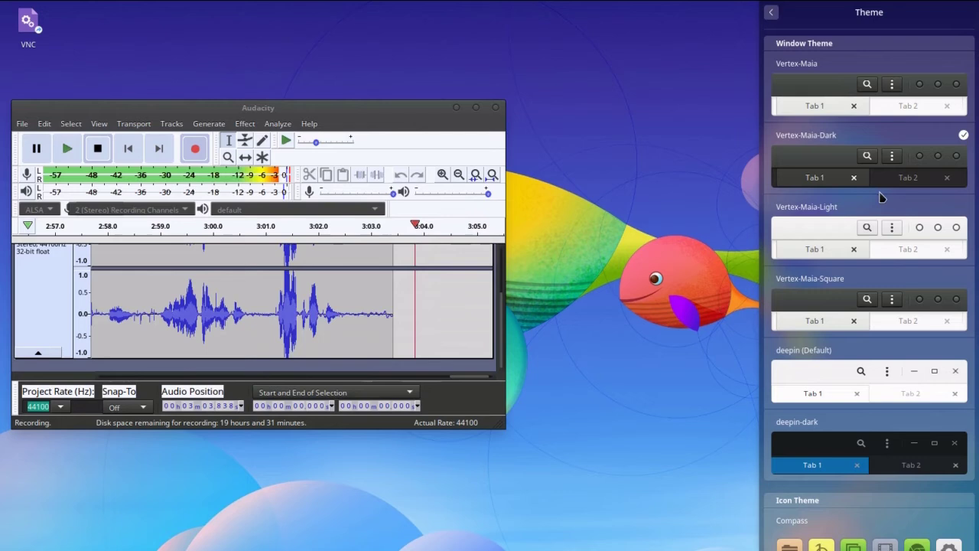
Step: Look through the available icon and cursor themes and return to the Control Center's overview
{"action": "scroll", "coordinate": [884, 306], "scroll_direction": "down", "scroll_amount": 3}
{"action": "scroll", "coordinate": [880, 352], "scroll_direction": "down", "scroll_amount": 4}
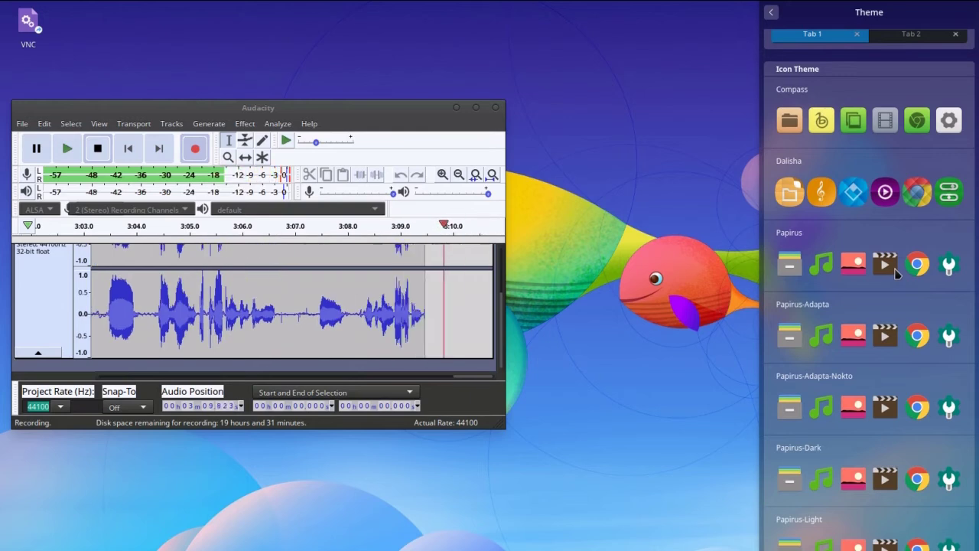
{"action": "scroll", "coordinate": [896, 274], "scroll_direction": "down", "scroll_amount": 10}
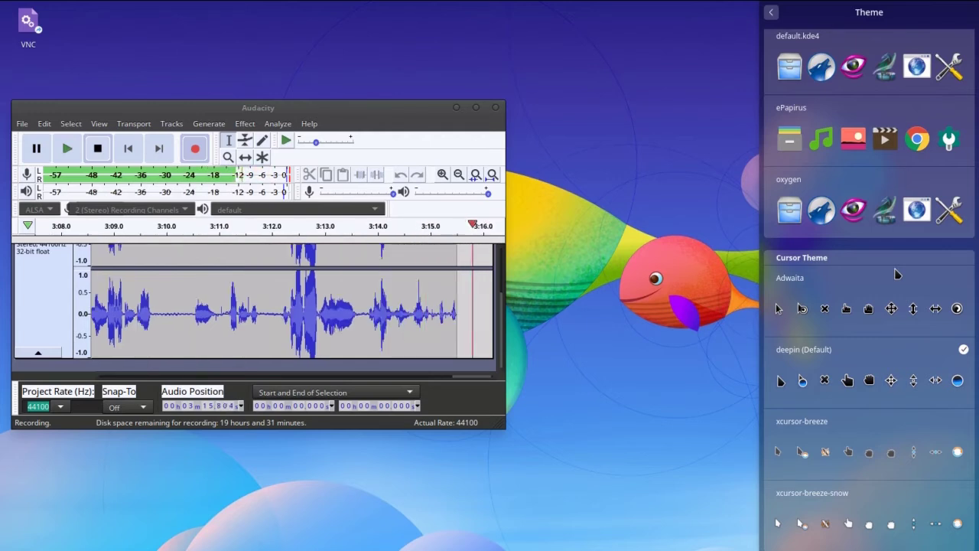
{"action": "left_click", "coordinate": [771, 13]}
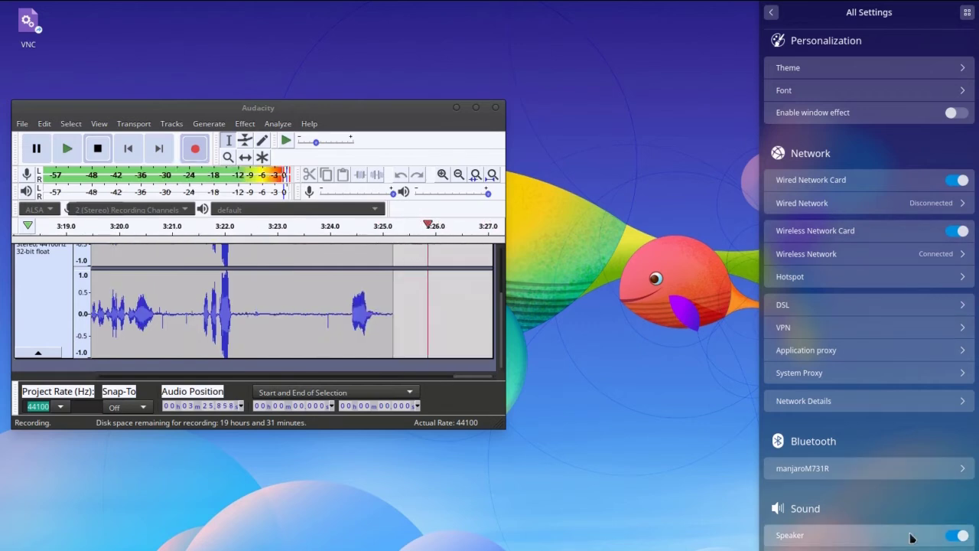
{"action": "left_click", "coordinate": [770, 14]}
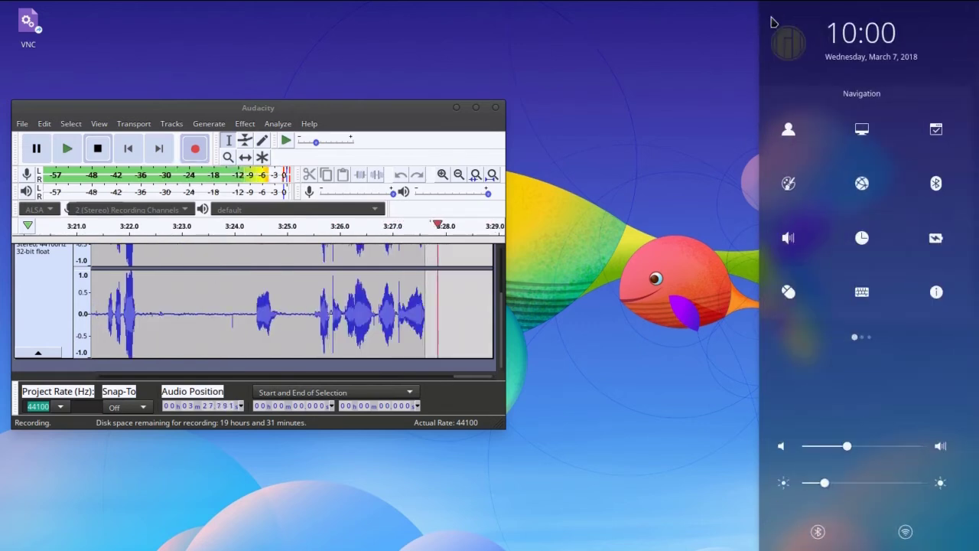
Step: View the weather forecast and notifications pages of the Control Center, and go back to its settings page
{"action": "left_click", "coordinate": [920, 339]}
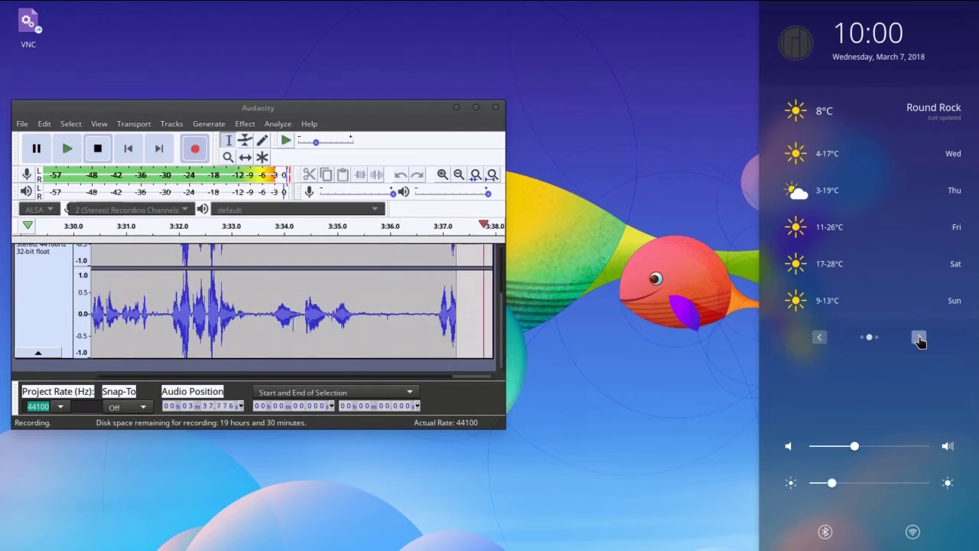
{"action": "mouse_move", "coordinate": [936, 120]}
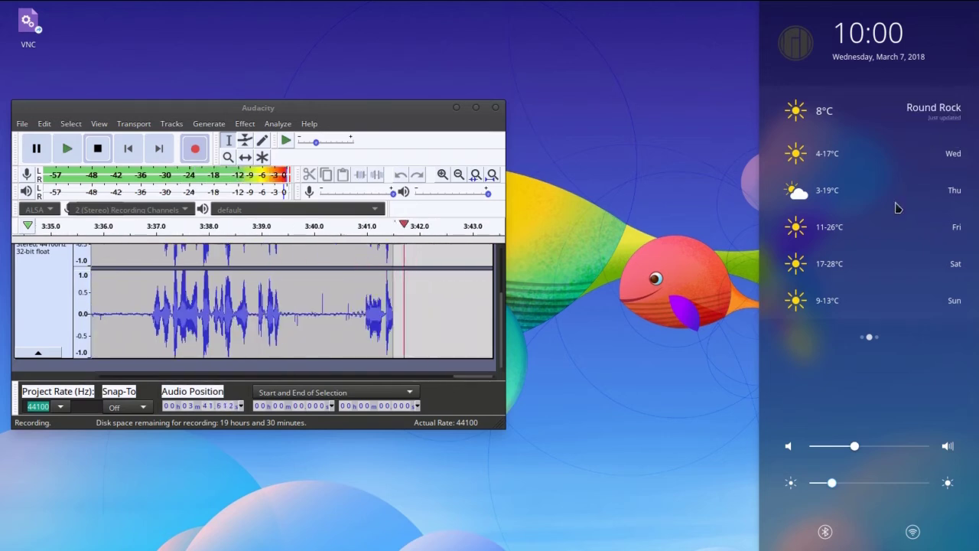
{"action": "mouse_move", "coordinate": [832, 132]}
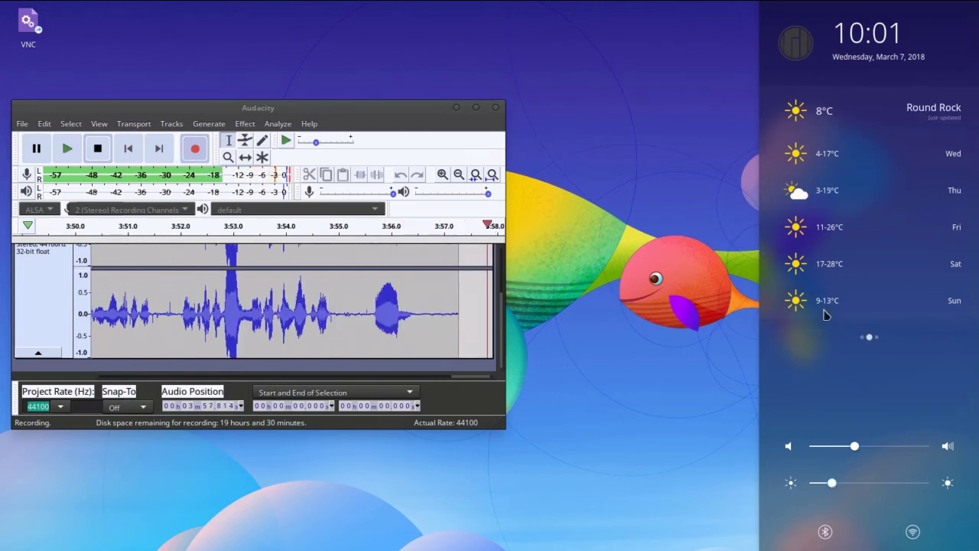
{"action": "mouse_move", "coordinate": [870, 339]}
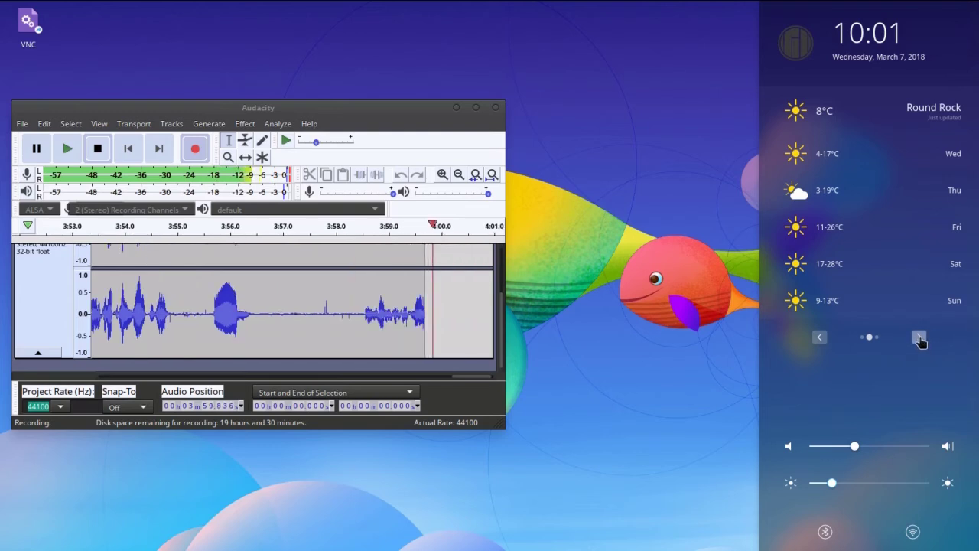
{"action": "left_click", "coordinate": [919, 337]}
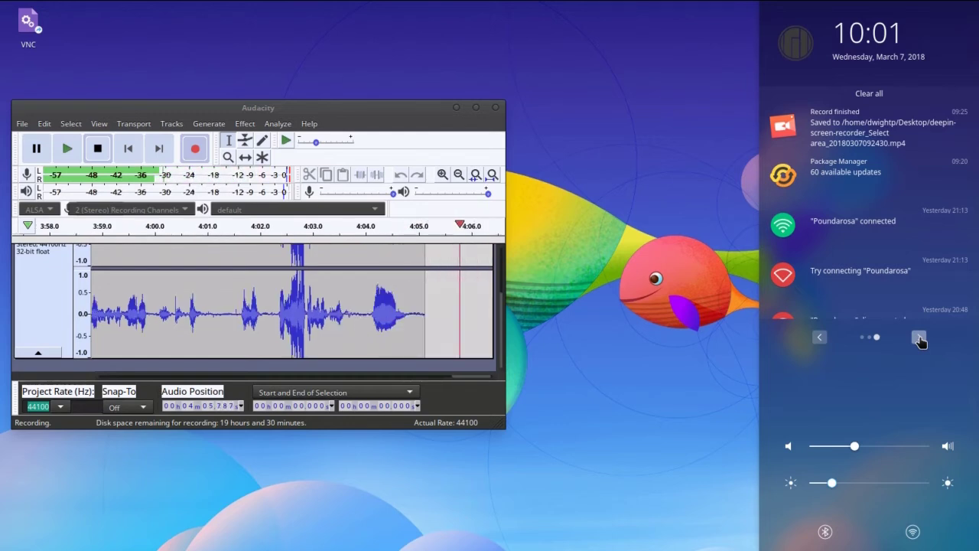
{"action": "left_click", "coordinate": [821, 337]}
{"action": "left_click", "coordinate": [820, 338]}
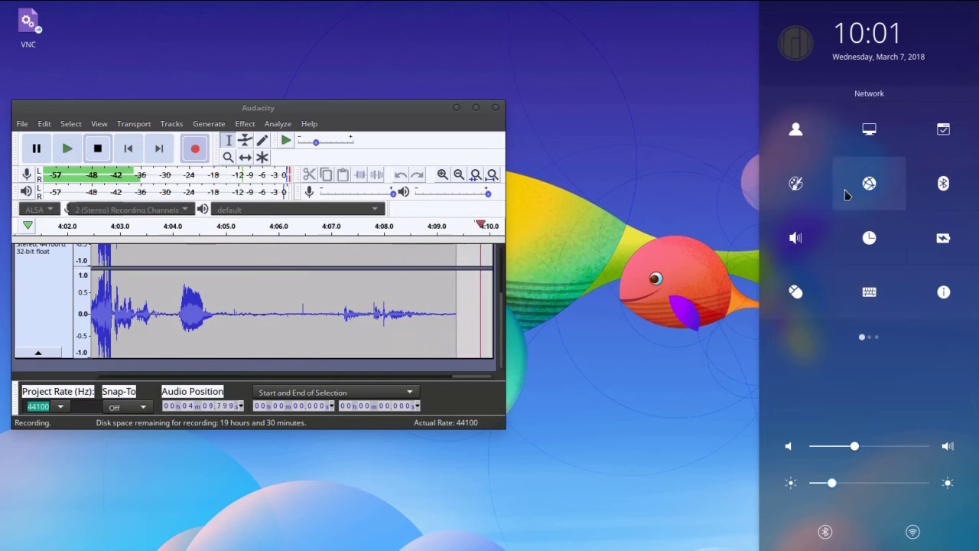
Step: Examine the System Information section and its Edition License, and close the Control Center
{"action": "left_click", "coordinate": [944, 293]}
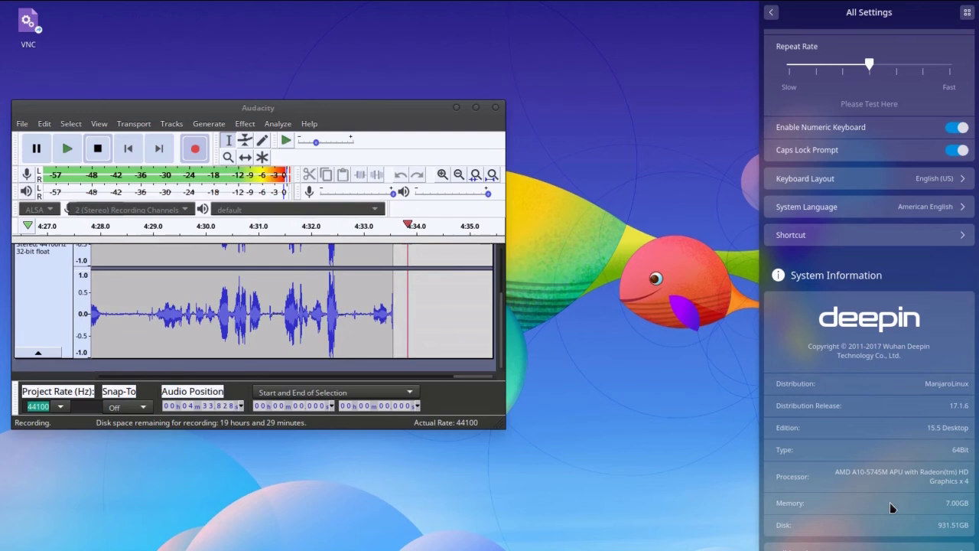
{"action": "scroll", "coordinate": [883, 445], "scroll_direction": "down", "scroll_amount": 1}
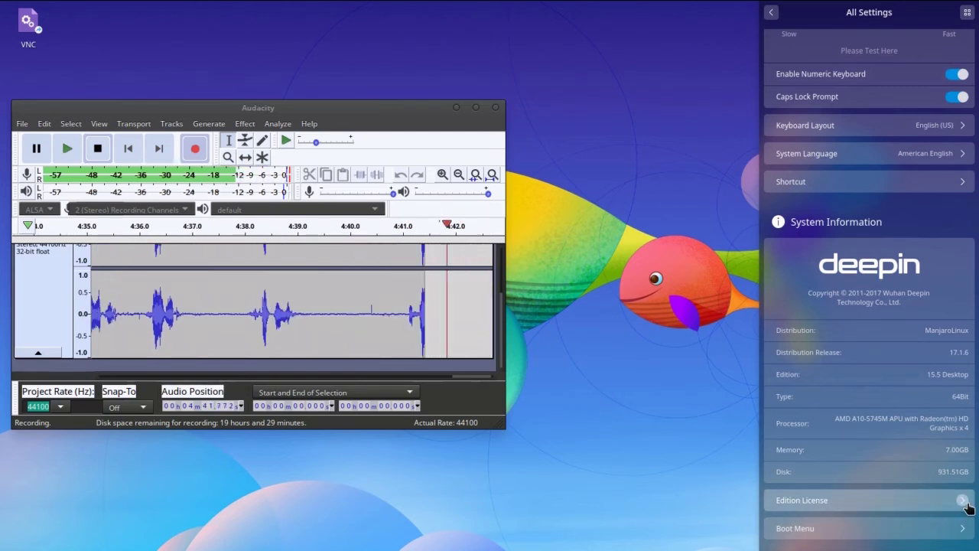
{"action": "left_click", "coordinate": [965, 505]}
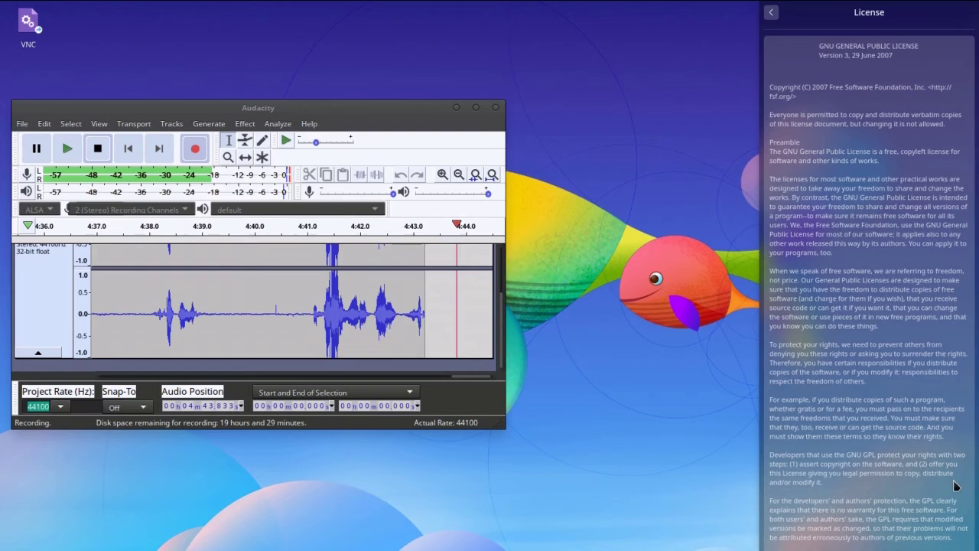
{"action": "left_click", "coordinate": [773, 13]}
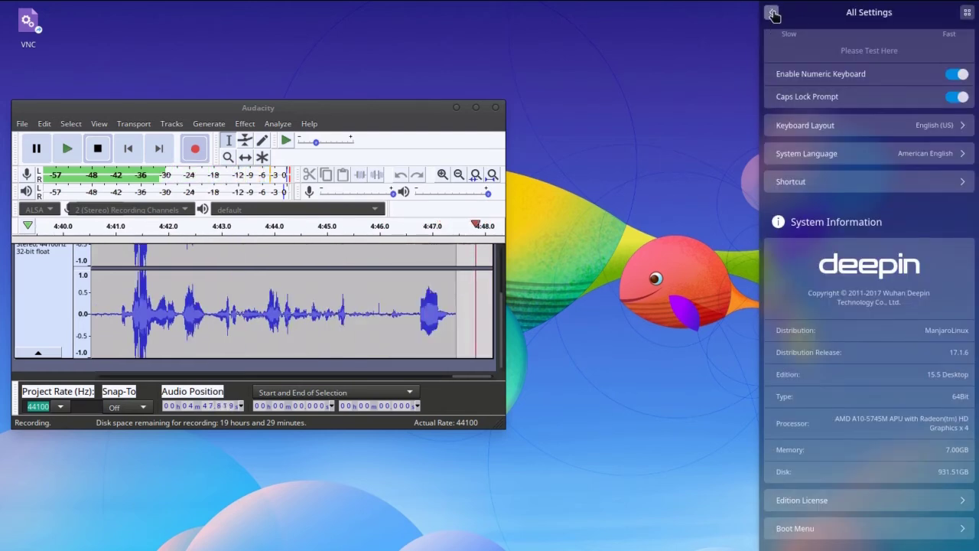
{"action": "left_click", "coordinate": [773, 14]}
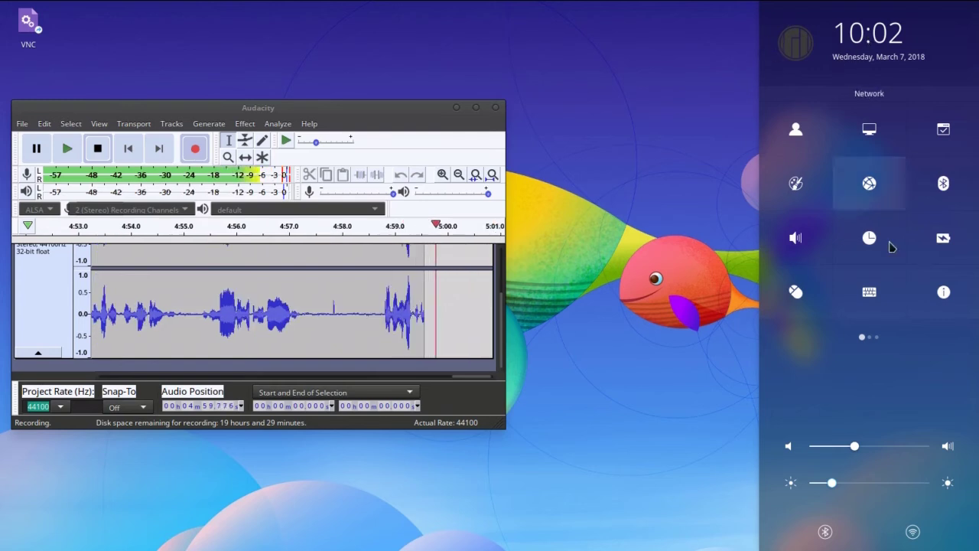
{"action": "left_click", "coordinate": [700, 204]}
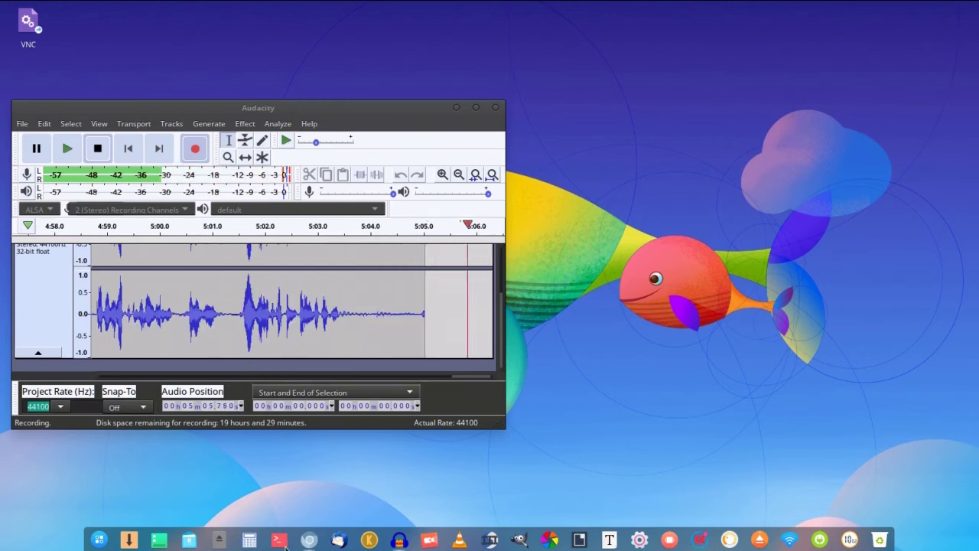
Step: View the Manjaro website in a maximized browser, minimize it, and move the Audacity window to the middle of the desktop
{"action": "left_click", "coordinate": [309, 541]}
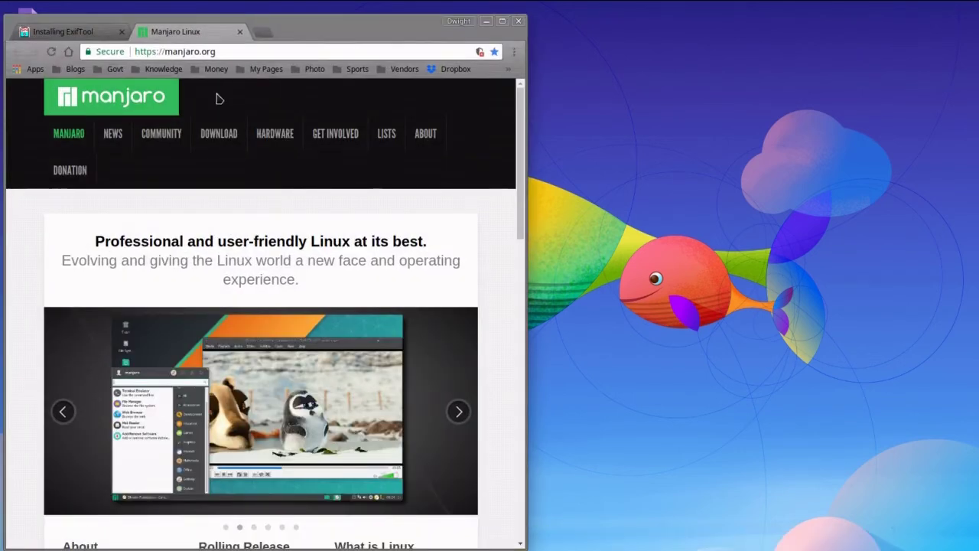
{"action": "left_click", "coordinate": [503, 22]}
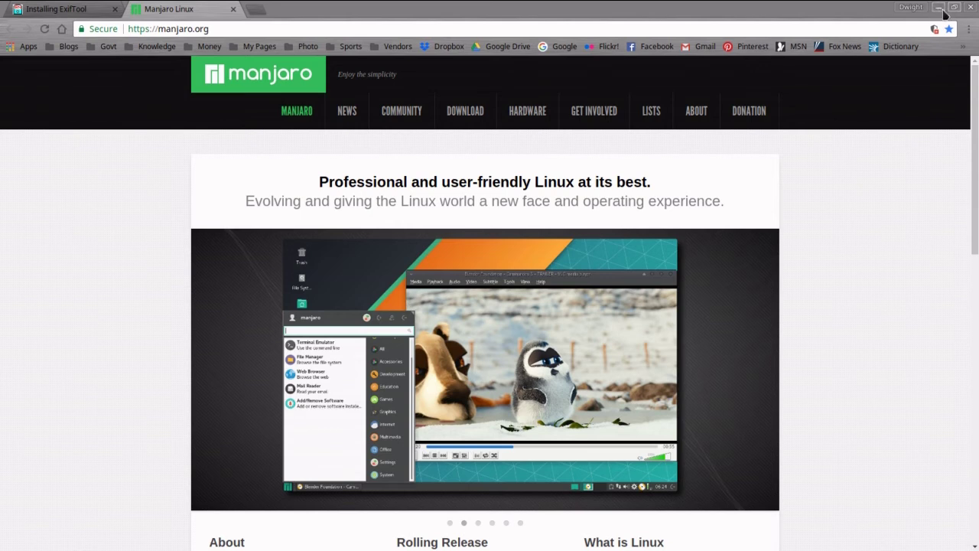
{"action": "left_click", "coordinate": [940, 9]}
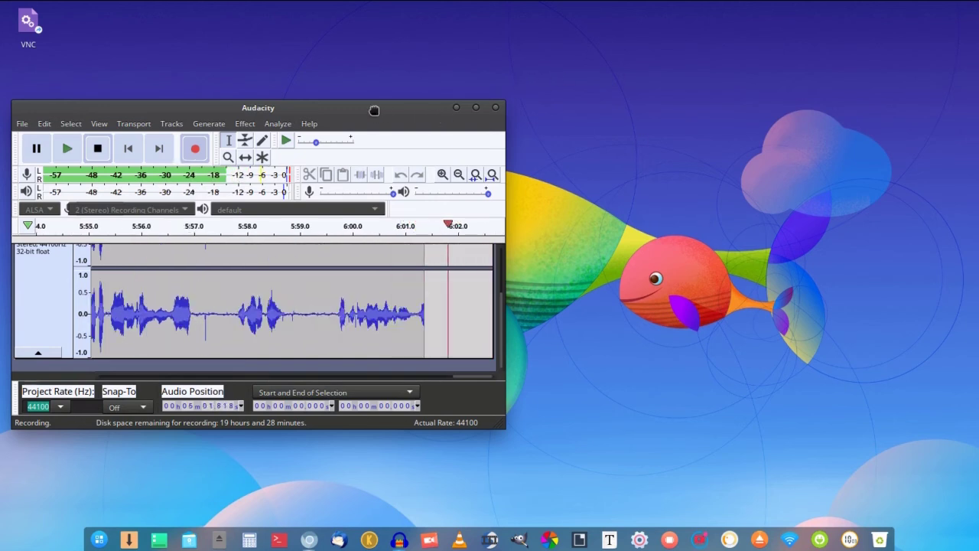
{"action": "left_click_drag", "start_coordinate": [378, 108], "coordinate": [669, 92]}
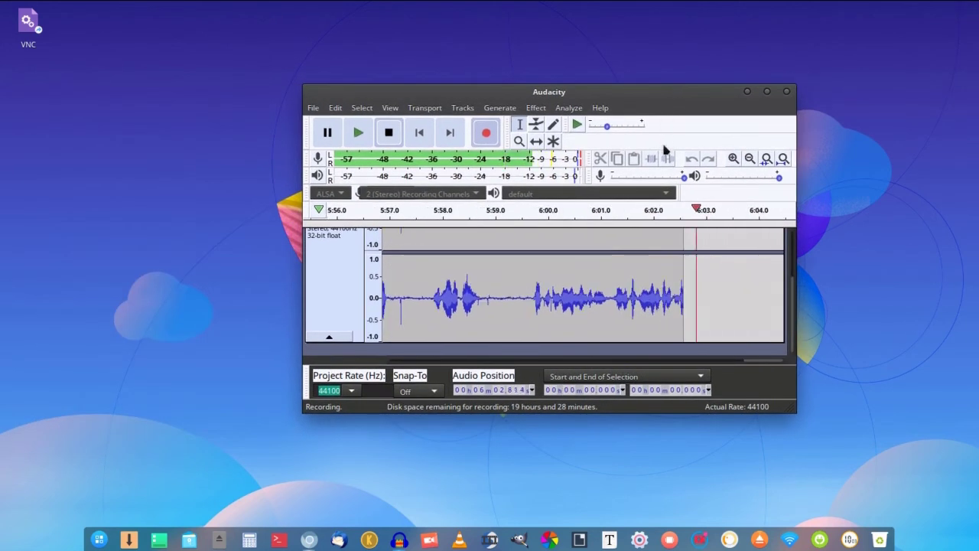
Step: Open Thunderbird, view its Calendar and the Inbox, and close the program
{"action": "left_click", "coordinate": [339, 540]}
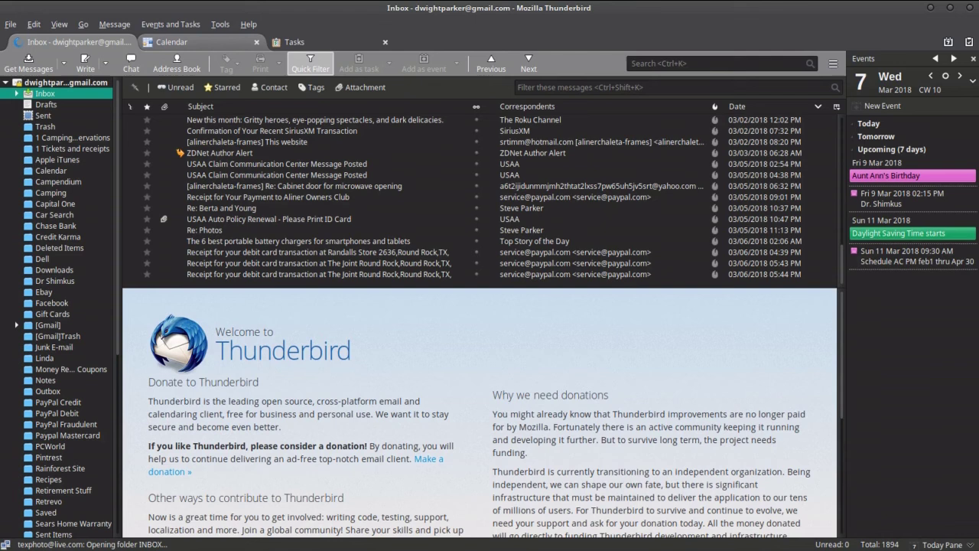
{"action": "left_click", "coordinate": [209, 44]}
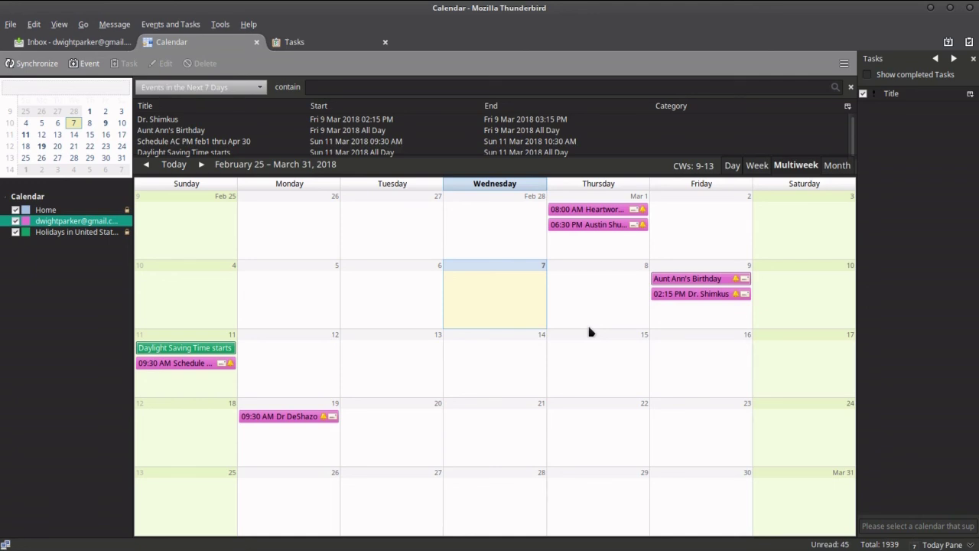
{"action": "left_click", "coordinate": [88, 45]}
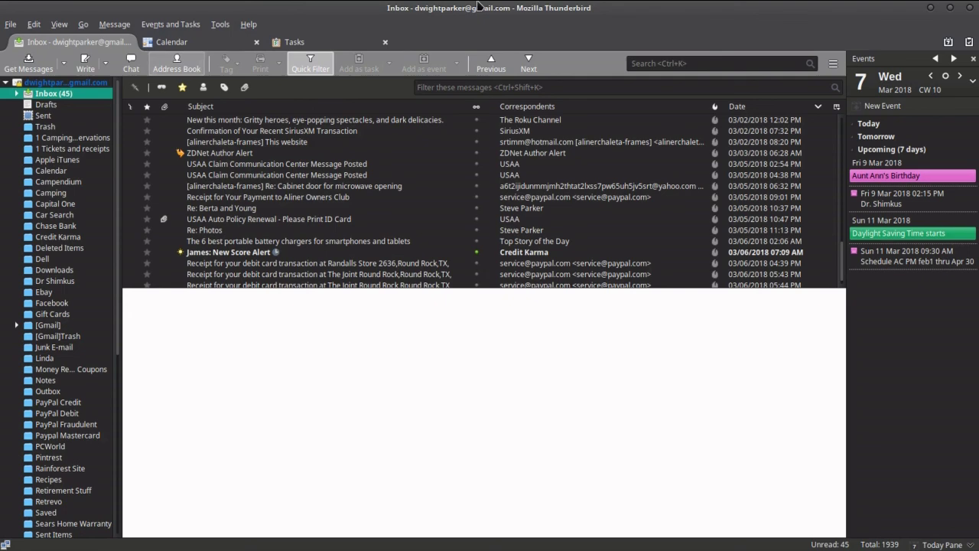
{"action": "left_click", "coordinate": [969, 10]}
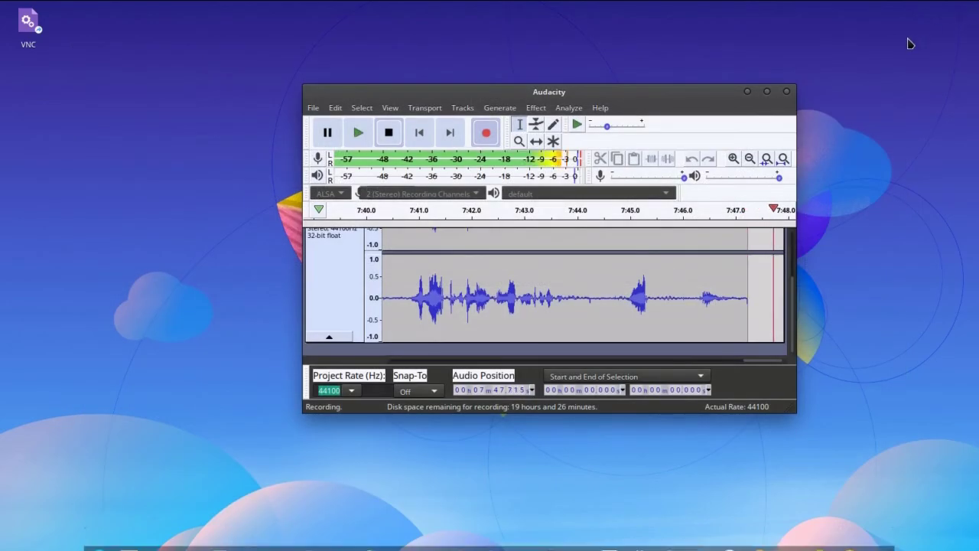